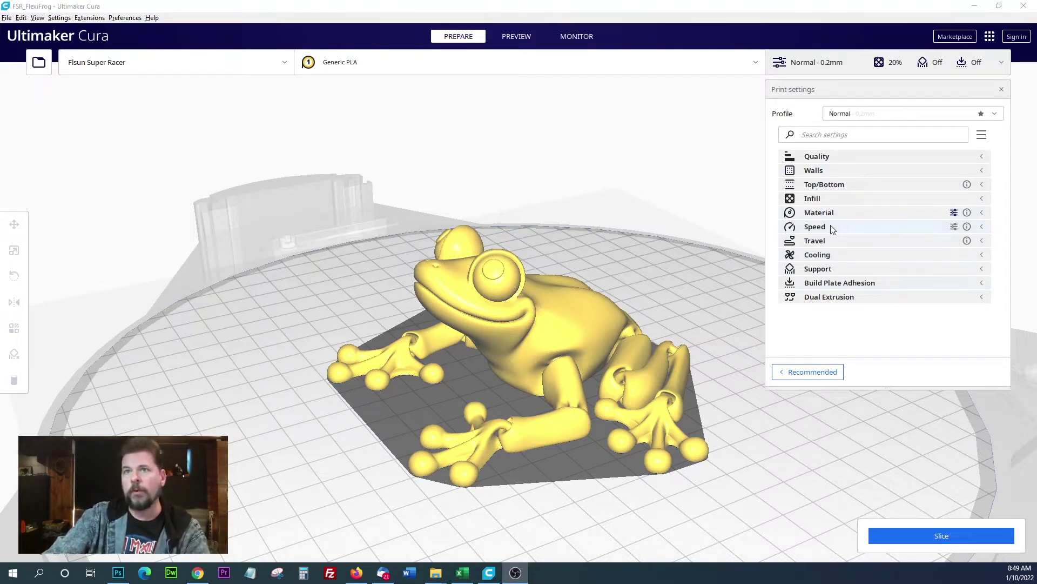
Step: Expand the Support category to reveal Generate Support, which is switched off
left_click(830, 270)
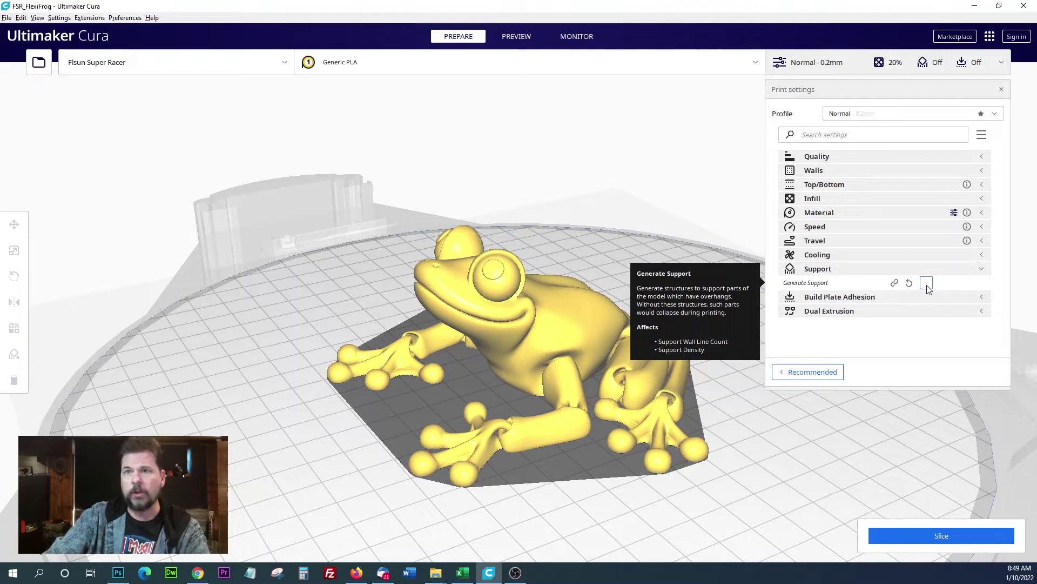
Step: Make Infill Line Width and Wall Line Width visible through Cura's Setting Visibility preferences
left_click(126, 20)
left_click(126, 30)
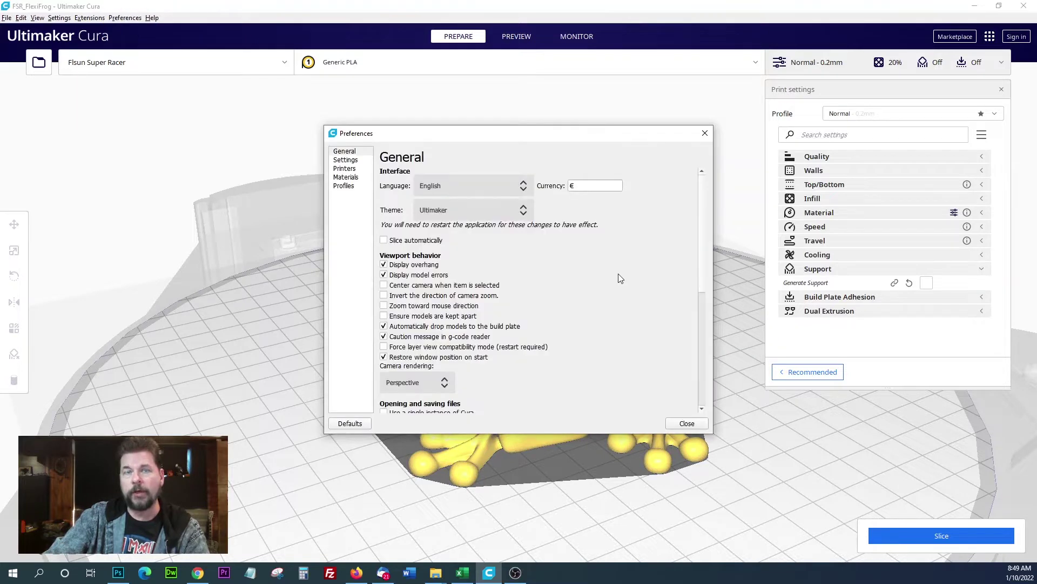
left_click(346, 160)
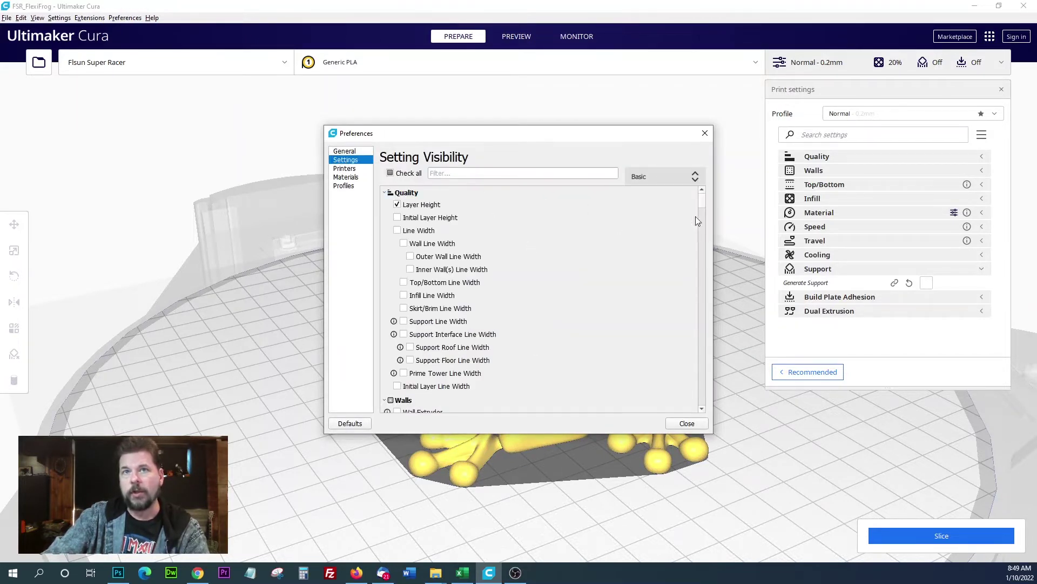
left_click(452, 173)
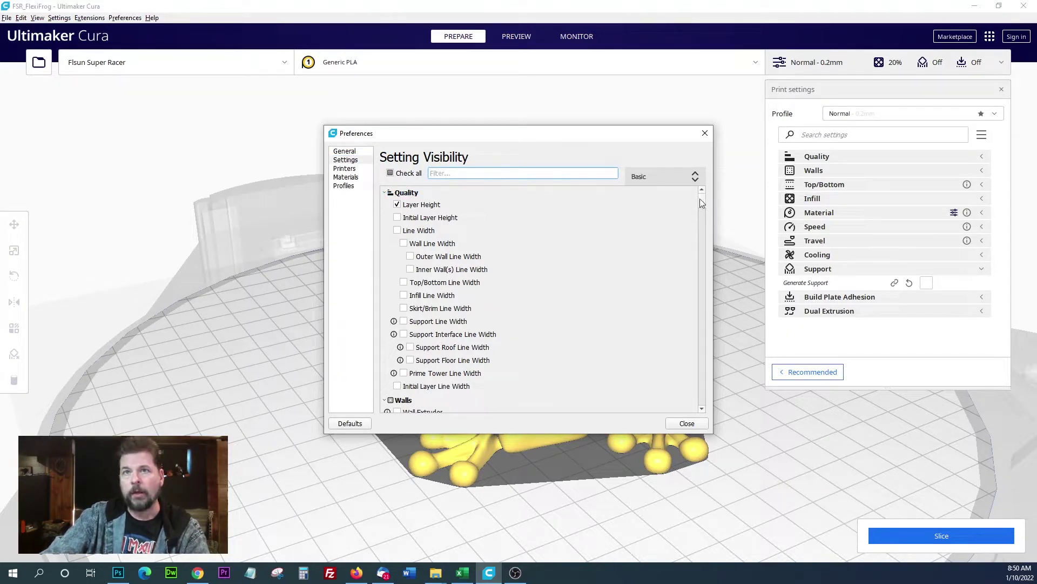
mouse_move(700, 199)
left_mouse_down()
mouse_move(703, 393)
mouse_move(729, 258)
mouse_move(714, 187)
left_mouse_up()
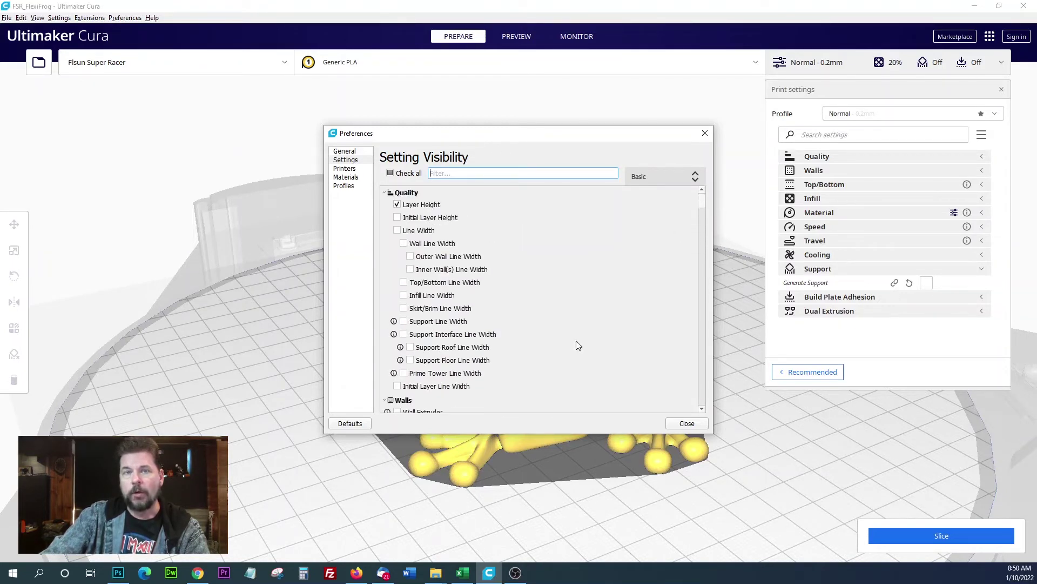
scroll(509, 313, "down", 3)
scroll(508, 313, "up", 3)
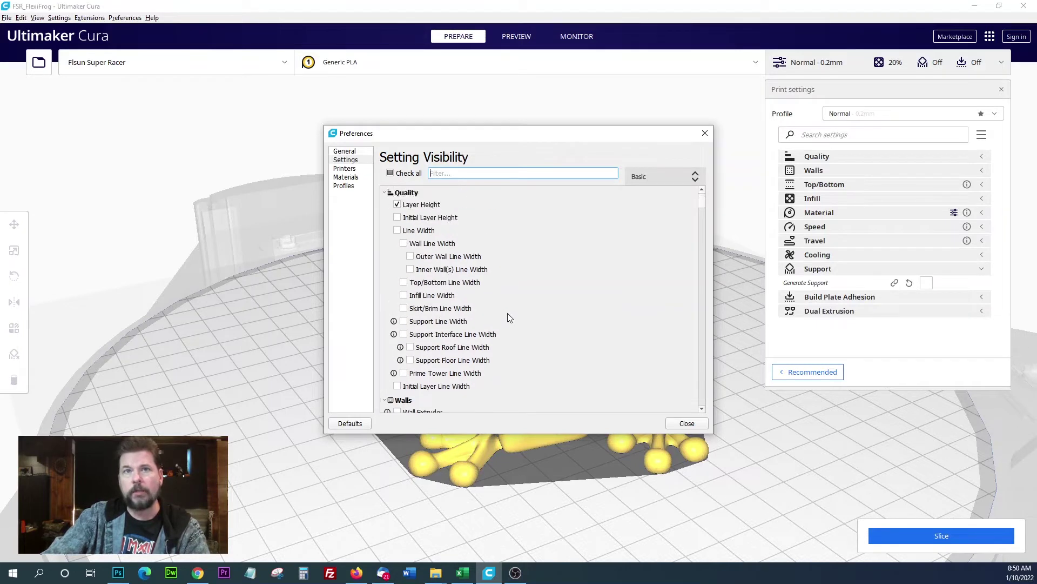
left_click(404, 296)
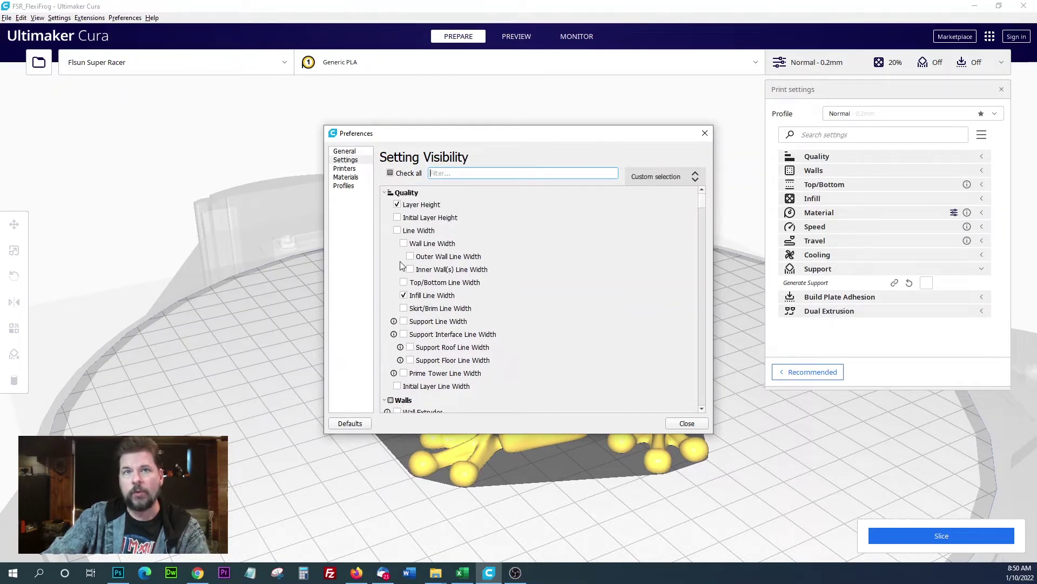
left_click(404, 244)
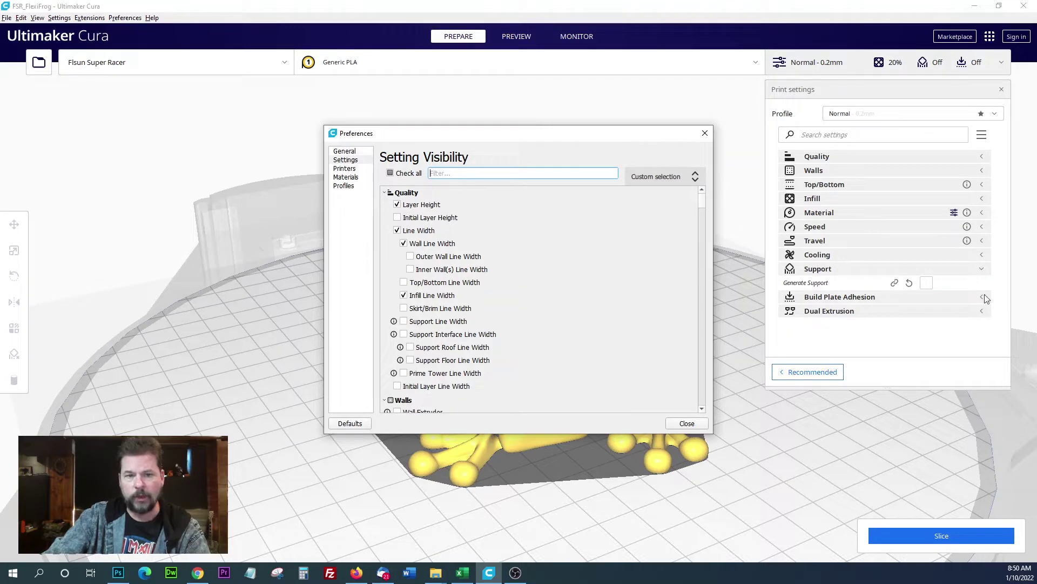
left_click(705, 133)
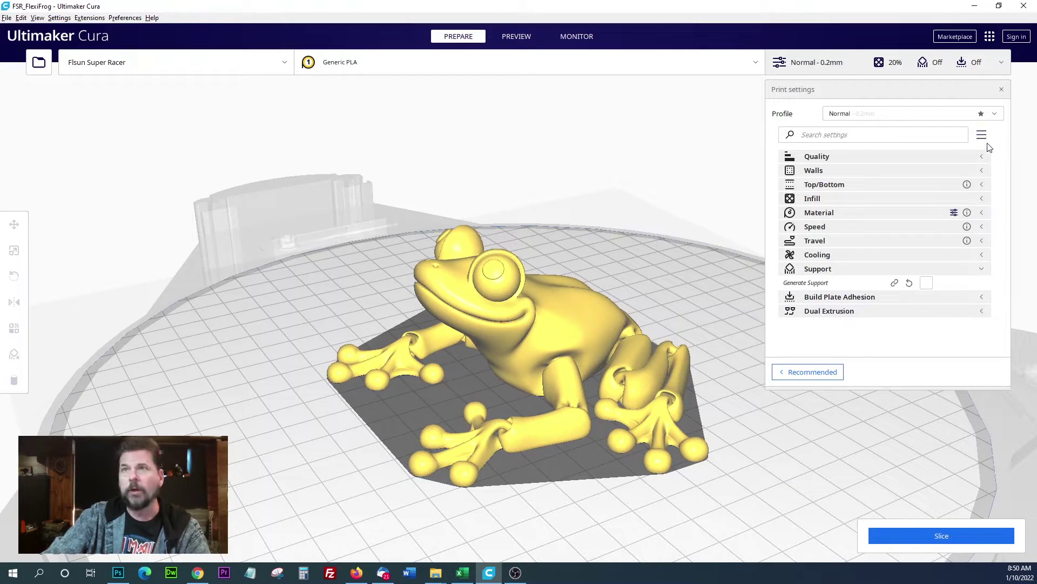
Step: Expand Infill and Material to show 20% Grid infill, 220 °C printing and 60 °C plate temperatures
left_click(854, 200)
left_click(863, 241)
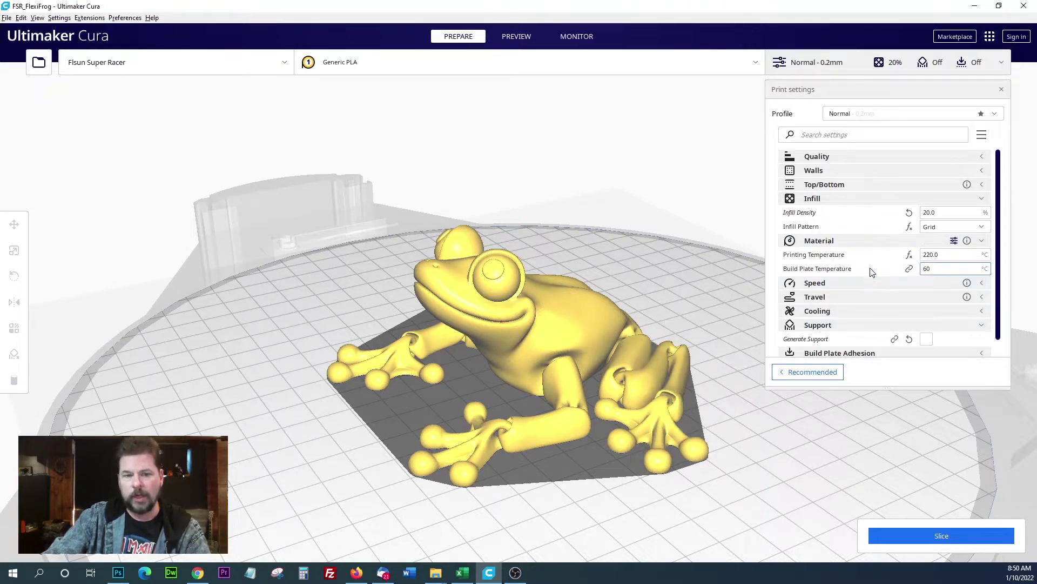
mouse_move(871, 271)
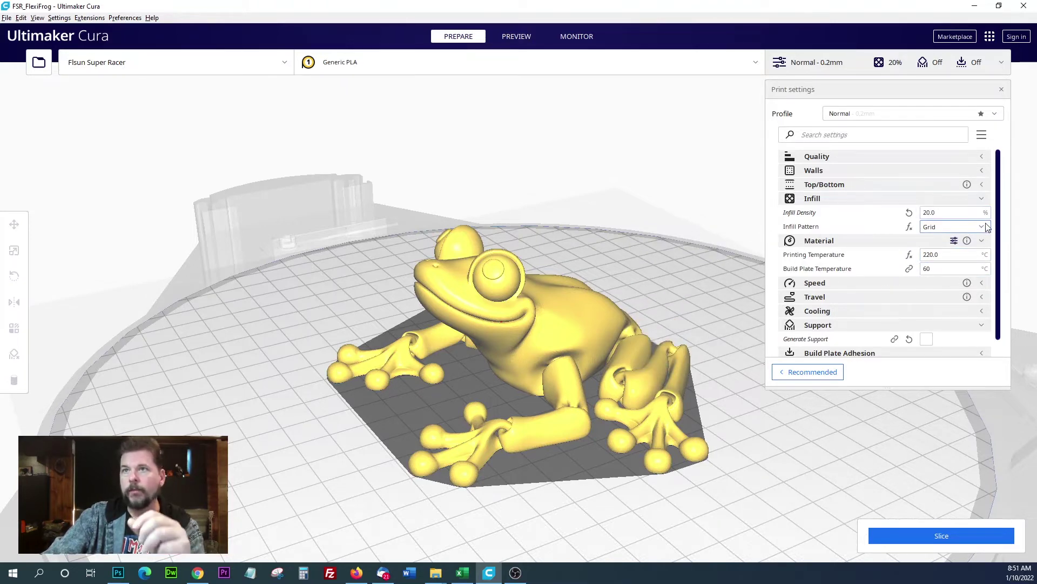
Step: Switch setting visibility to Expert and browse extra infill options like Connect Infill Lines
left_click(982, 138)
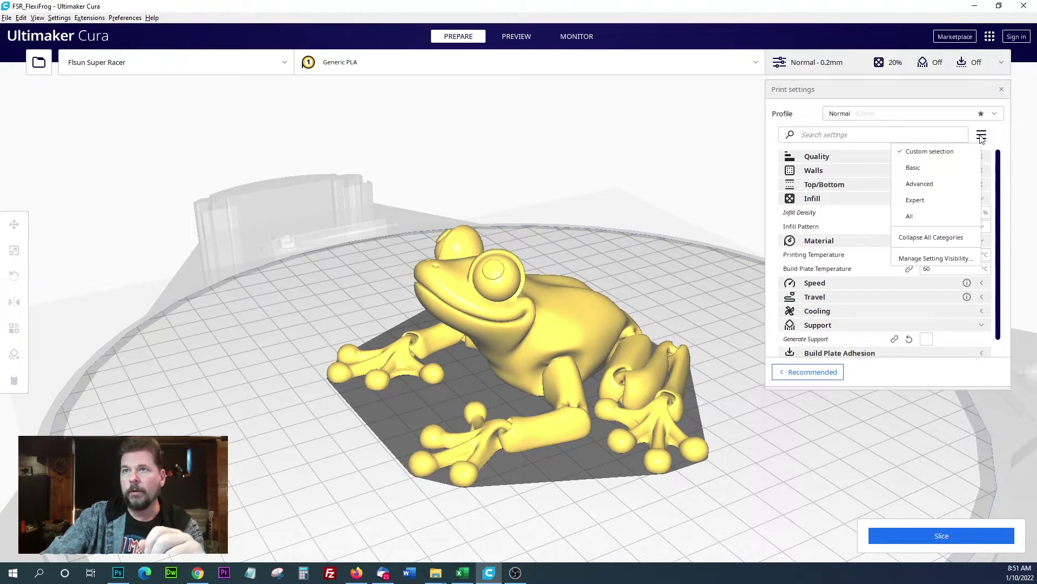
left_click(926, 202)
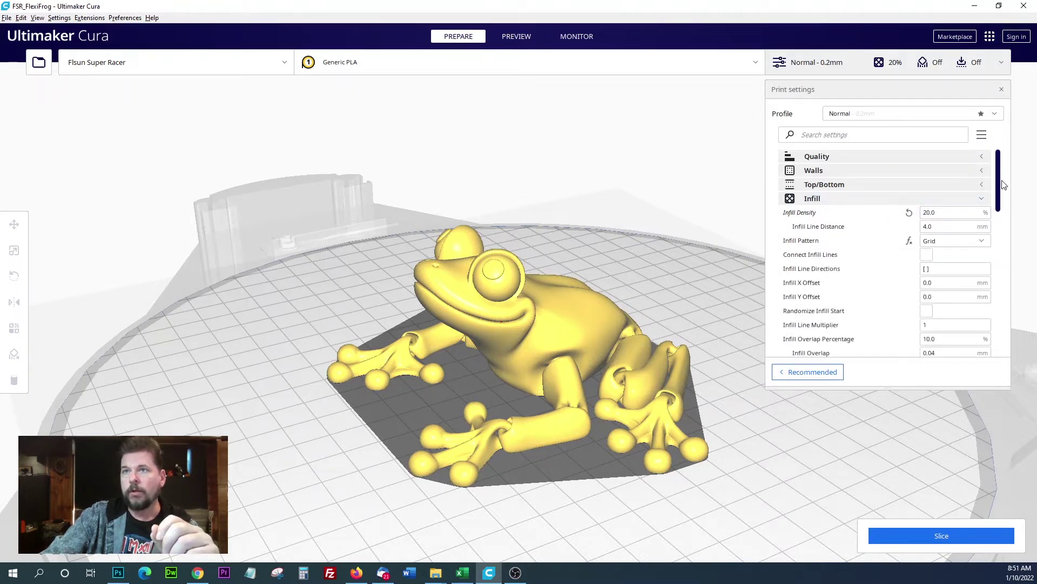
mouse_move(1002, 172)
left_mouse_down()
mouse_move(1000, 231)
mouse_move(1003, 192)
left_mouse_up()
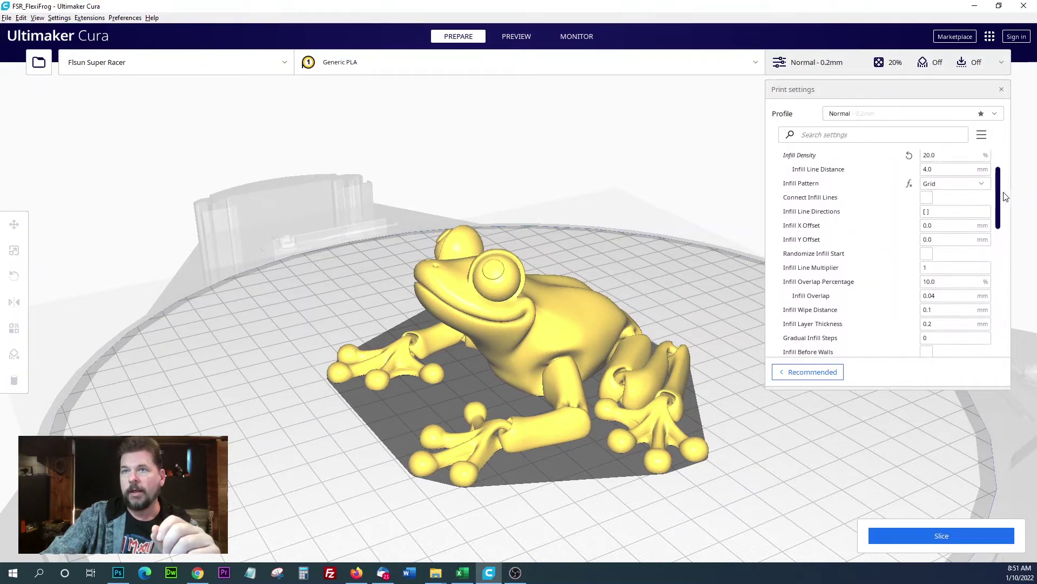
mouse_move(820, 271)
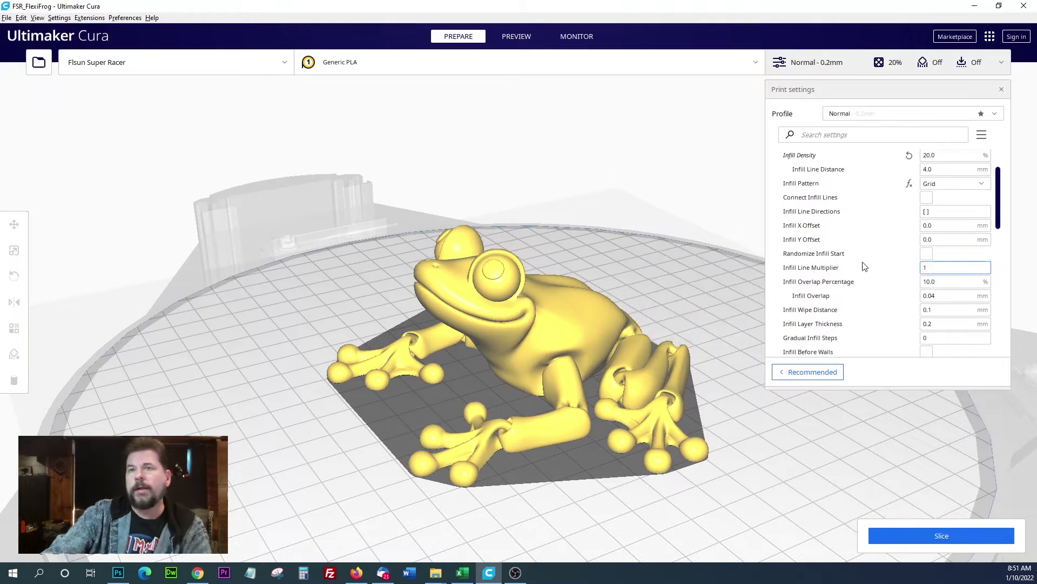
mouse_move(811, 244)
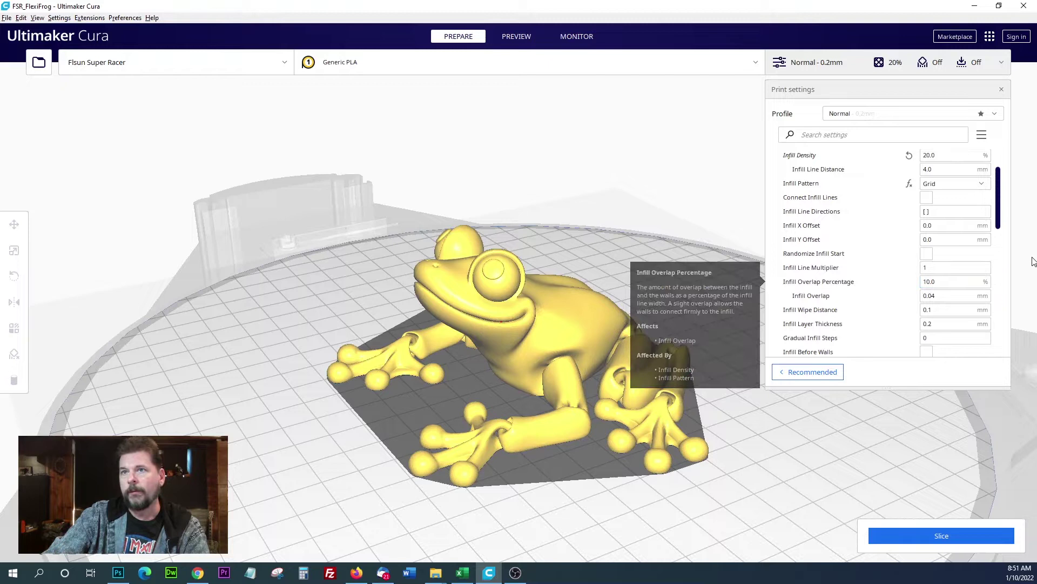
left_click_drag(997, 189, 997, 313)
Step: Expand Speed and change Travel Speed from 180 to 150 mm/s
left_click(979, 249)
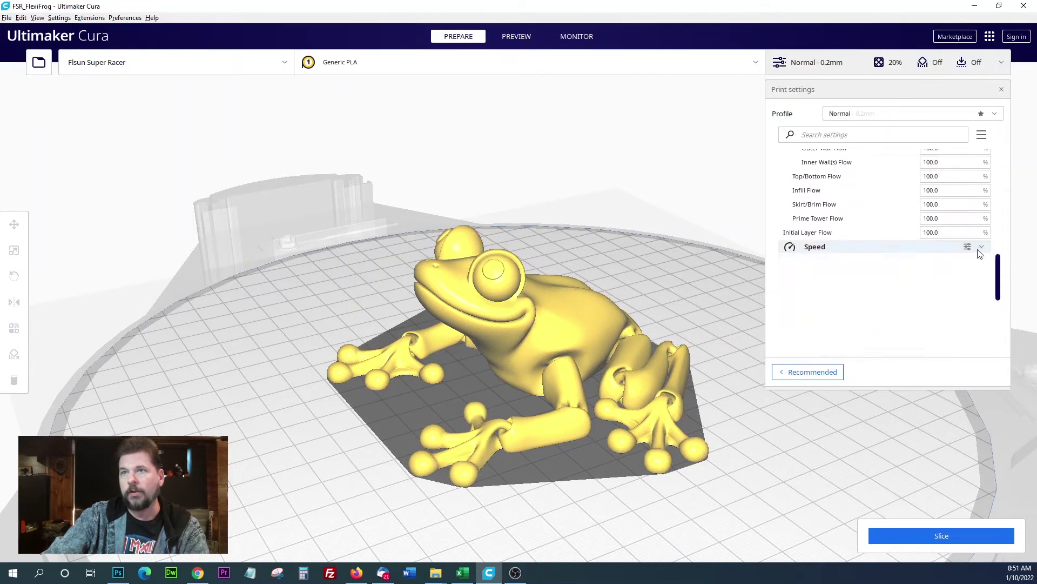
left_click_drag(999, 263, 1006, 283)
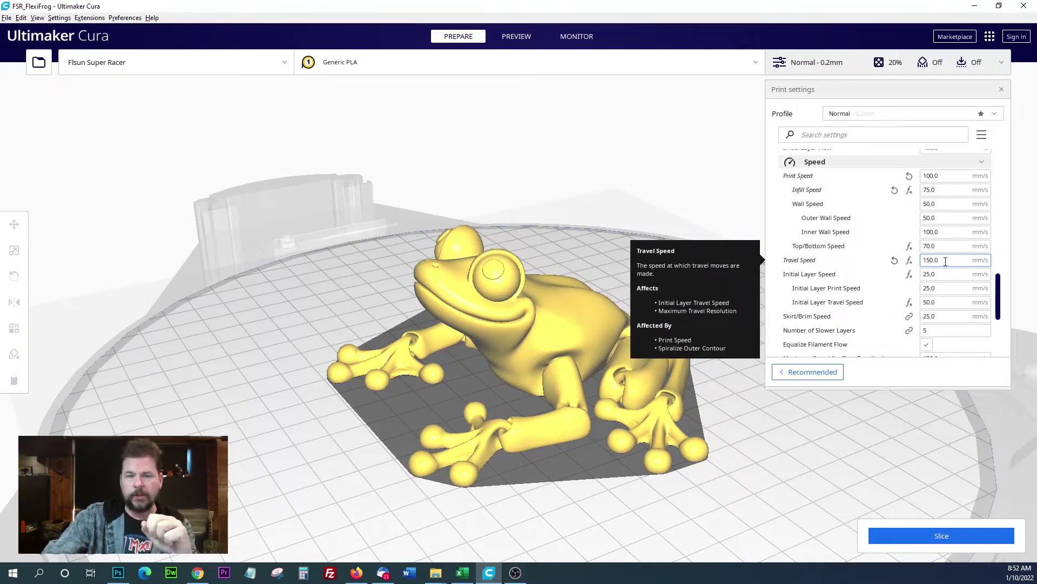
left_click(895, 261)
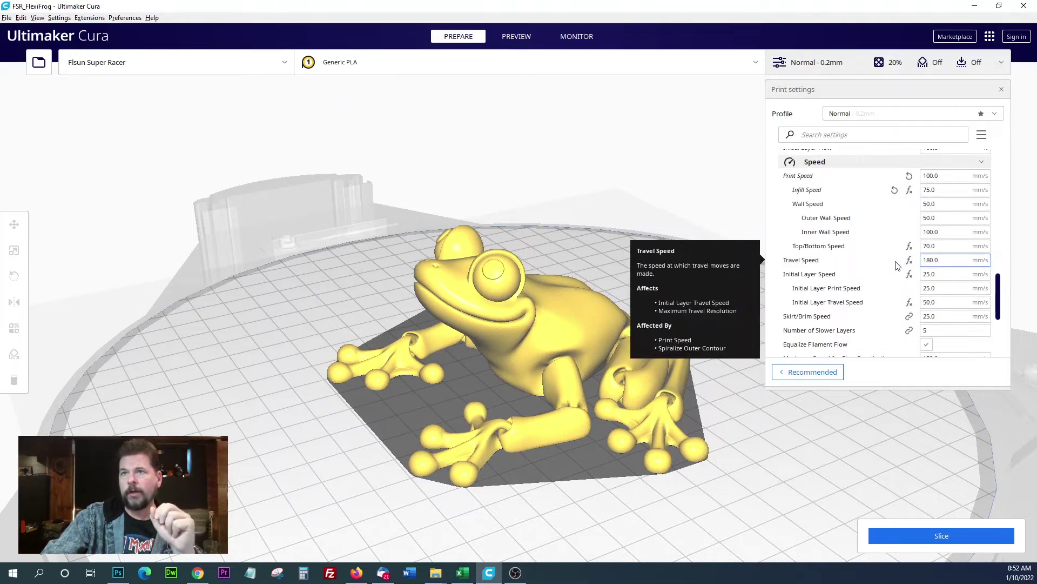
double_click(954, 262)
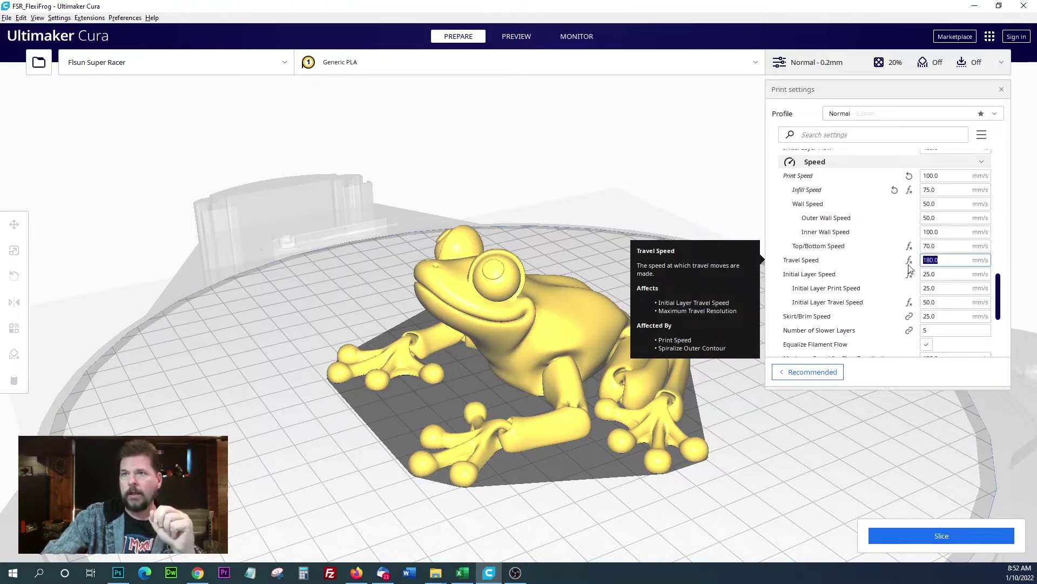
type("150")
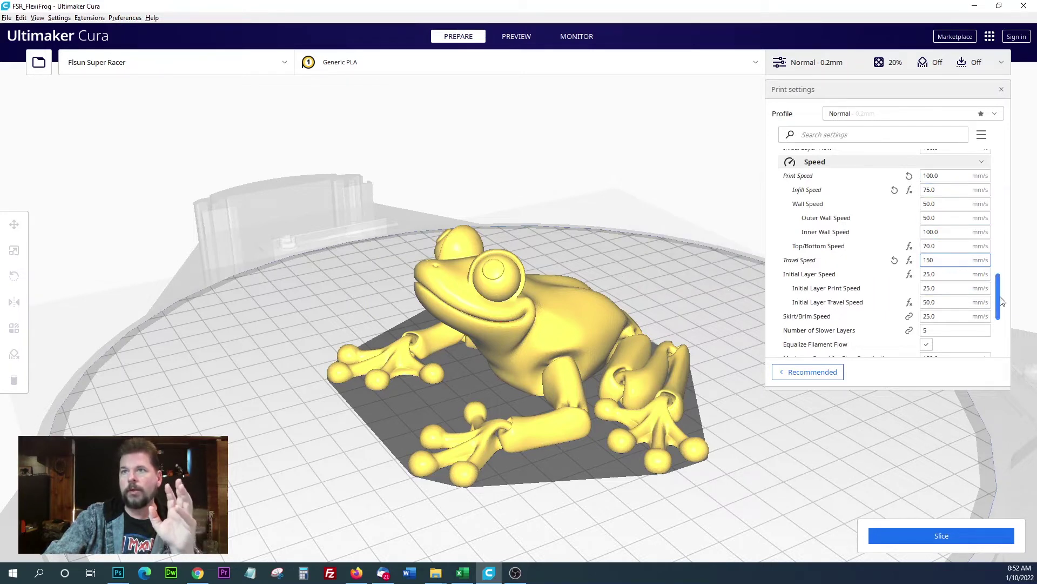
Step: Switch the print settings visibility preset from Expert to Basic
left_click_drag(1000, 302, 1029, 149)
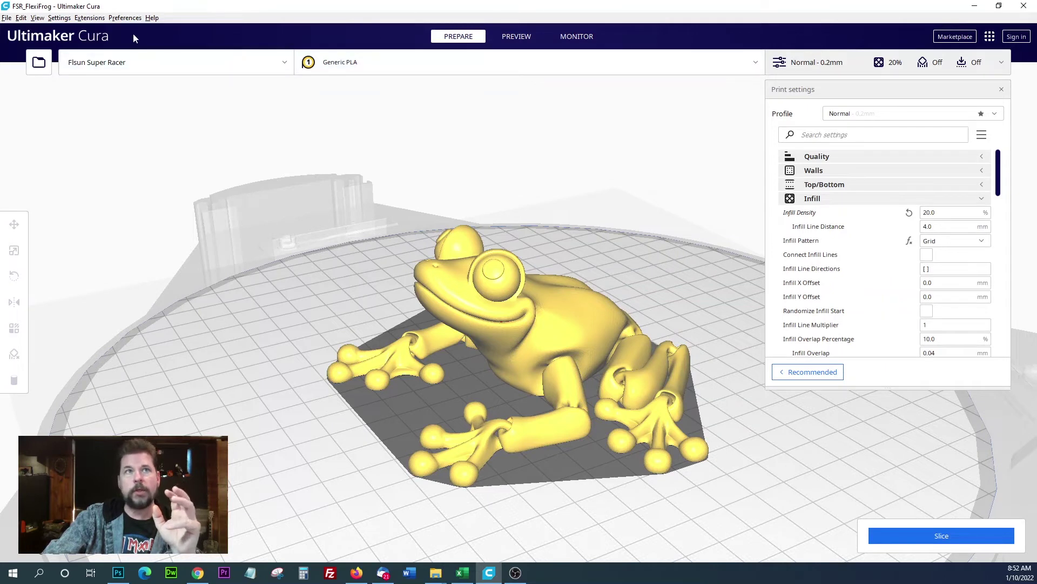
left_click(981, 135)
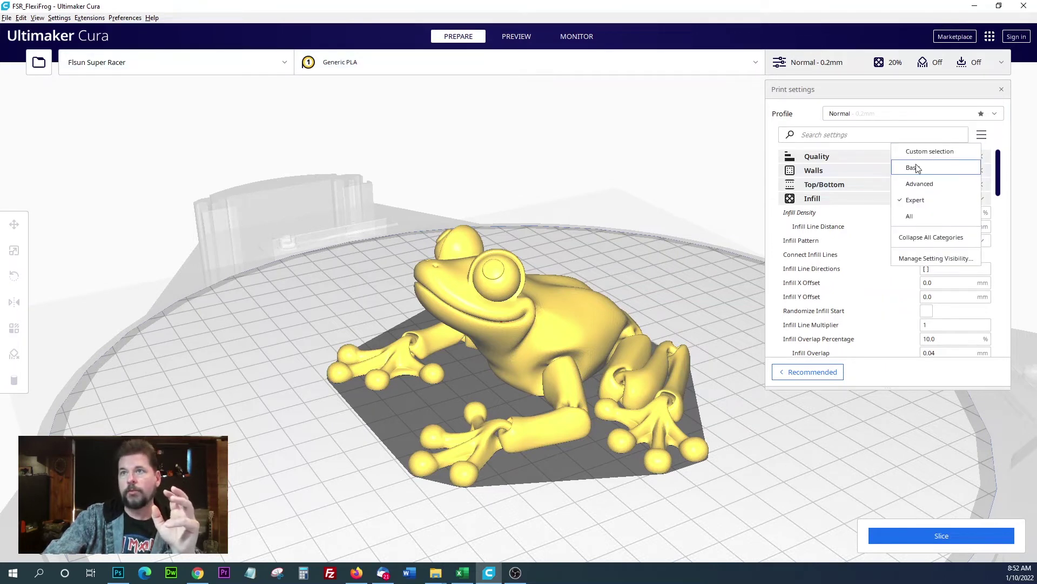
left_click(913, 168)
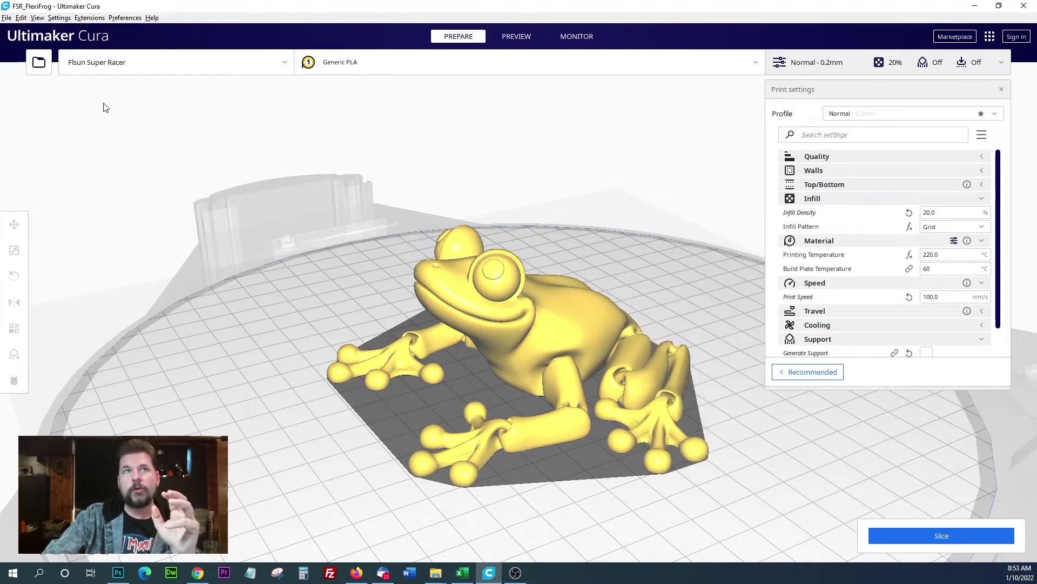
Step: Filter the Setting Visibility preferences by 'inf' and make Connect Infill Lines visible
left_click(126, 19)
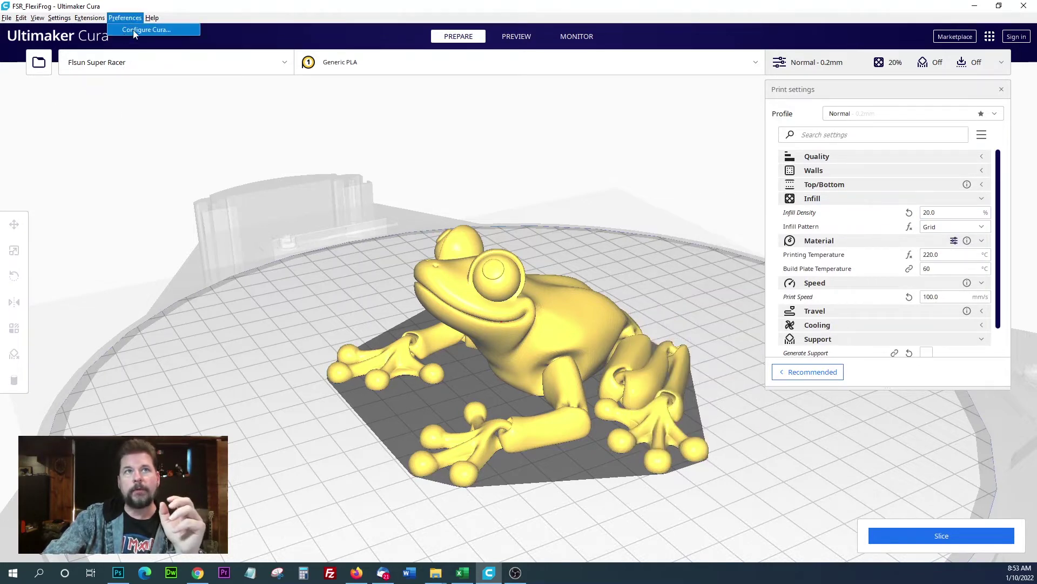
left_click(134, 31)
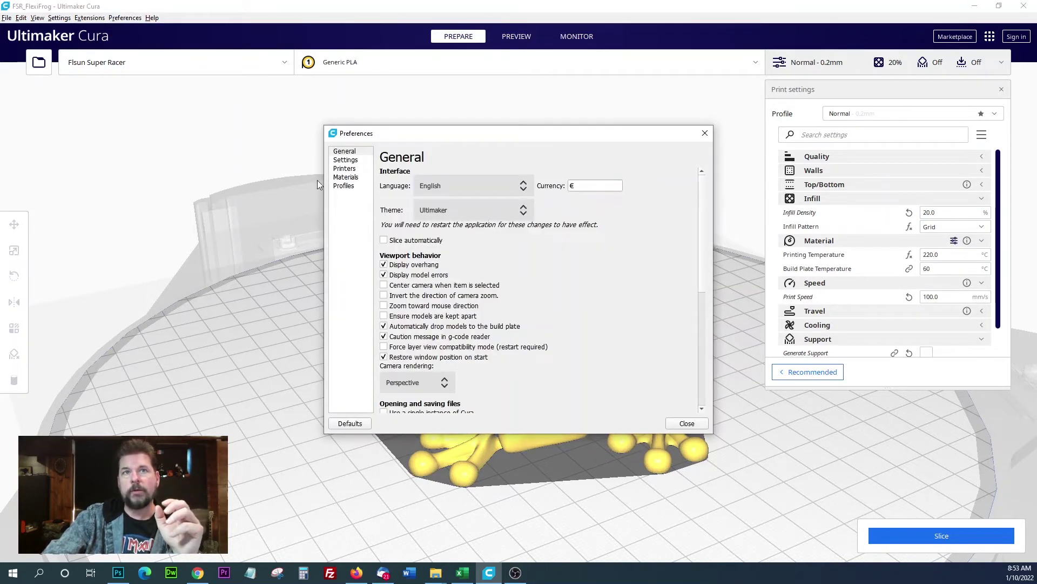
left_click(345, 160)
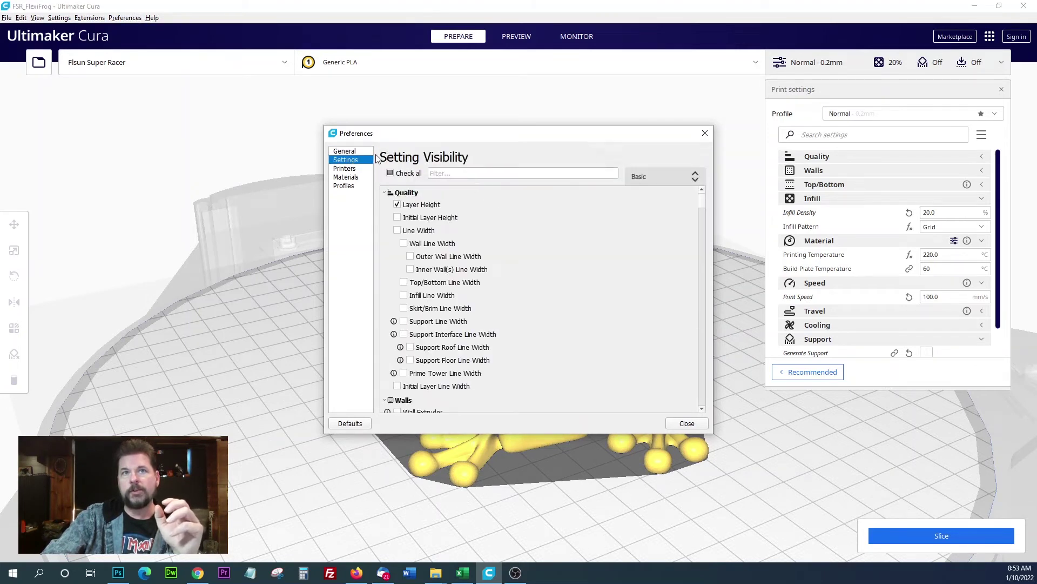
left_click(472, 173)
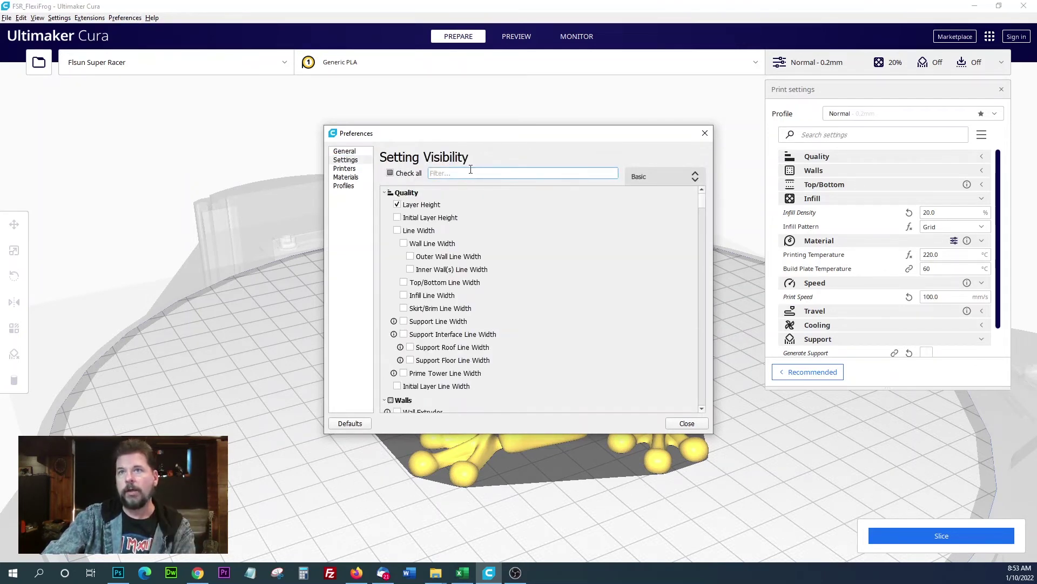
type("in")
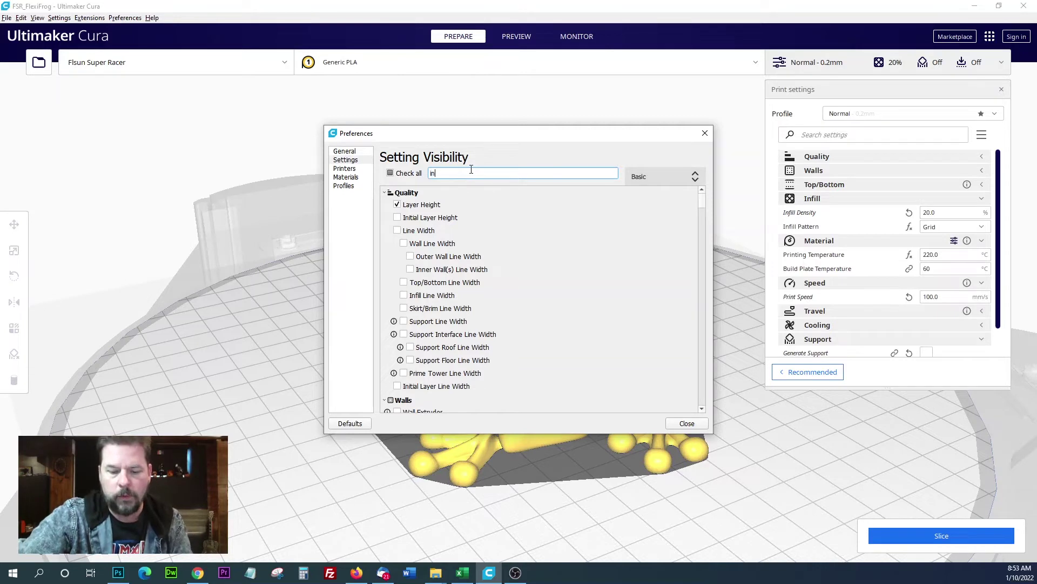
type("fill")
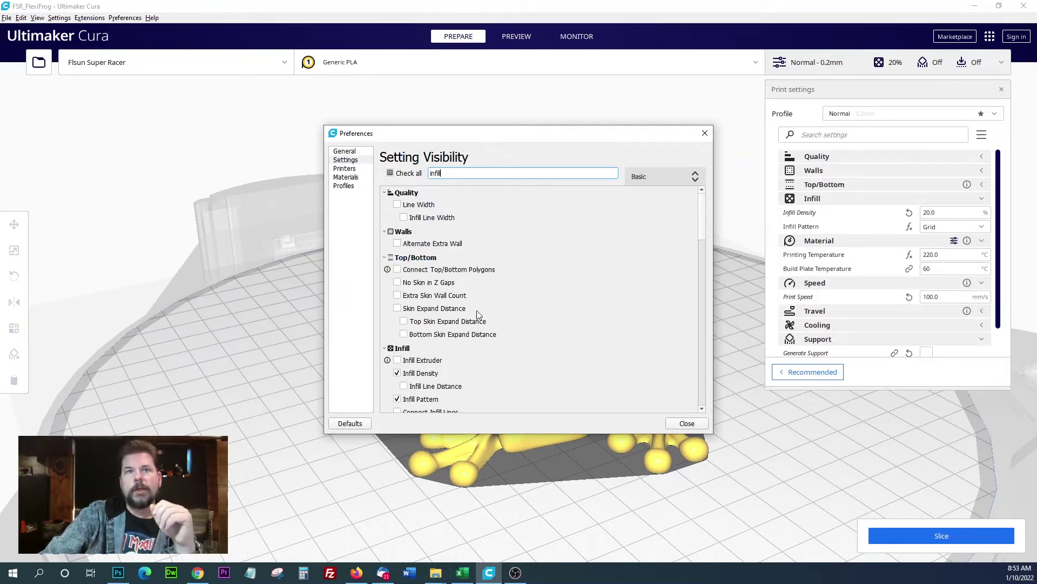
scroll(442, 350, "down", 1)
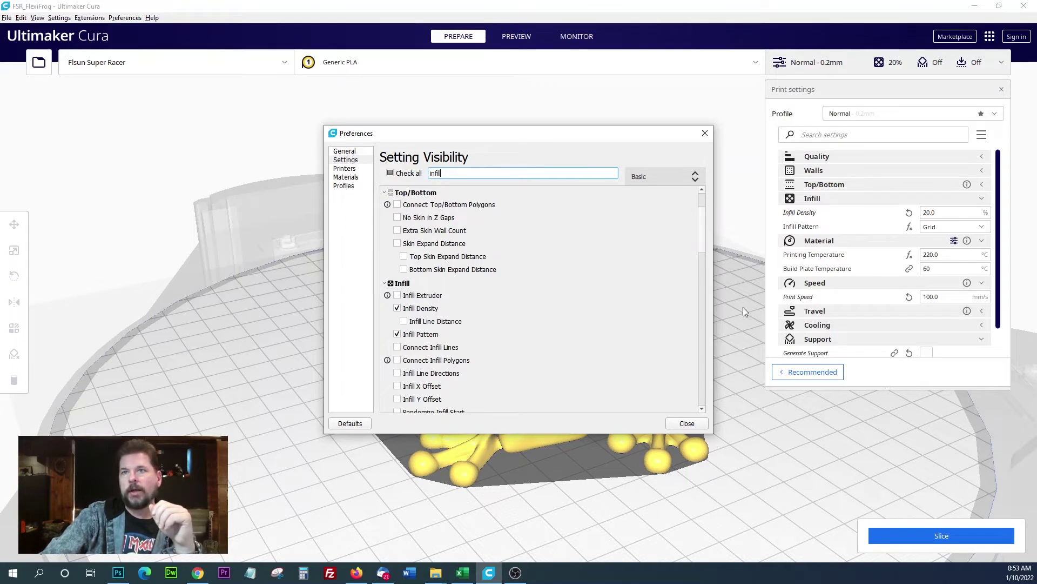
left_click(397, 347)
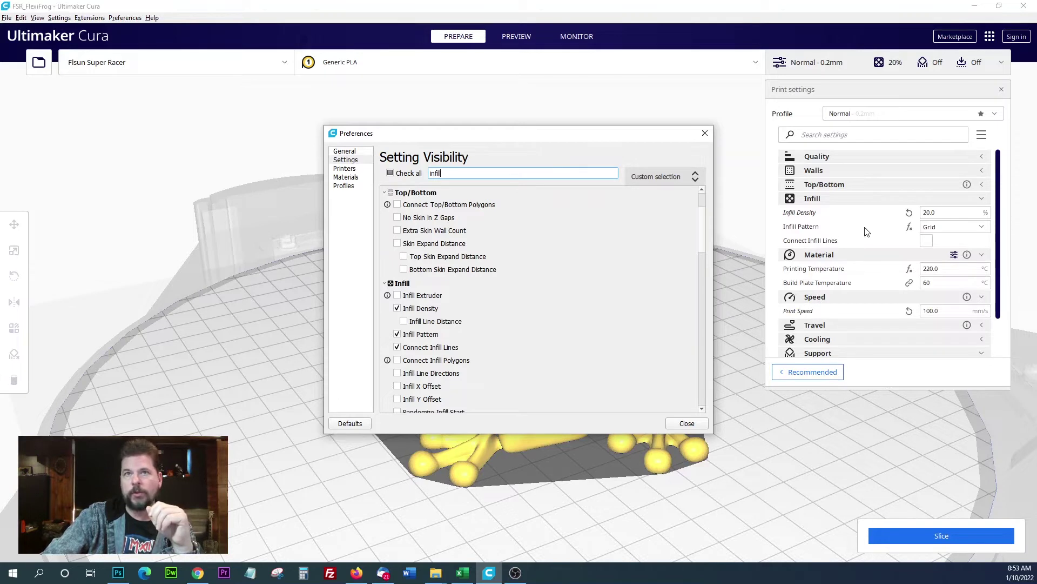
left_click(705, 134)
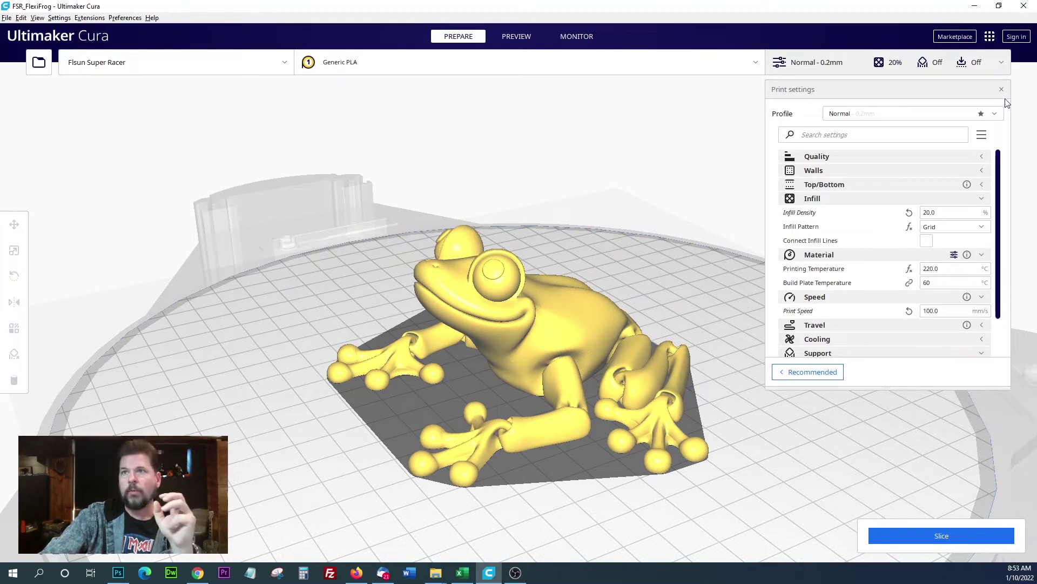
Step: Switch visibility to Expert and review infill options like Infill Line Directions and Infill Overlap Percentage
left_click(983, 135)
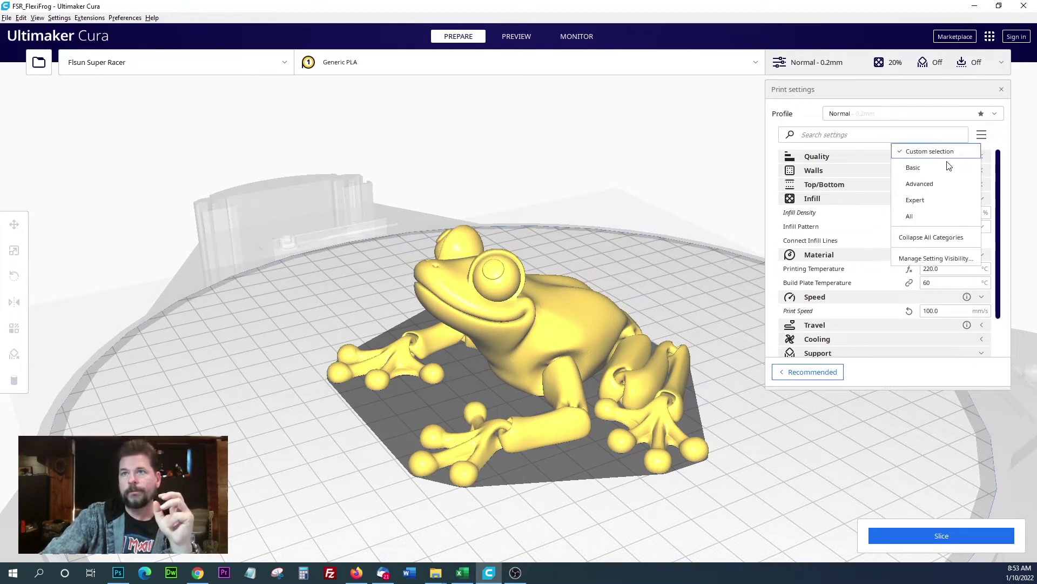
left_click(921, 206)
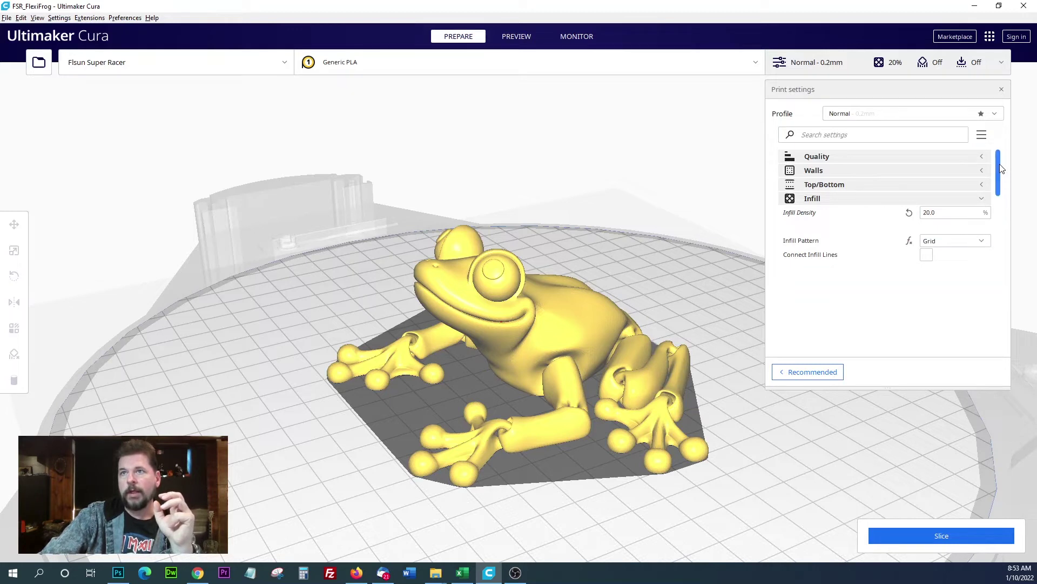
left_click_drag(1001, 169, 996, 188)
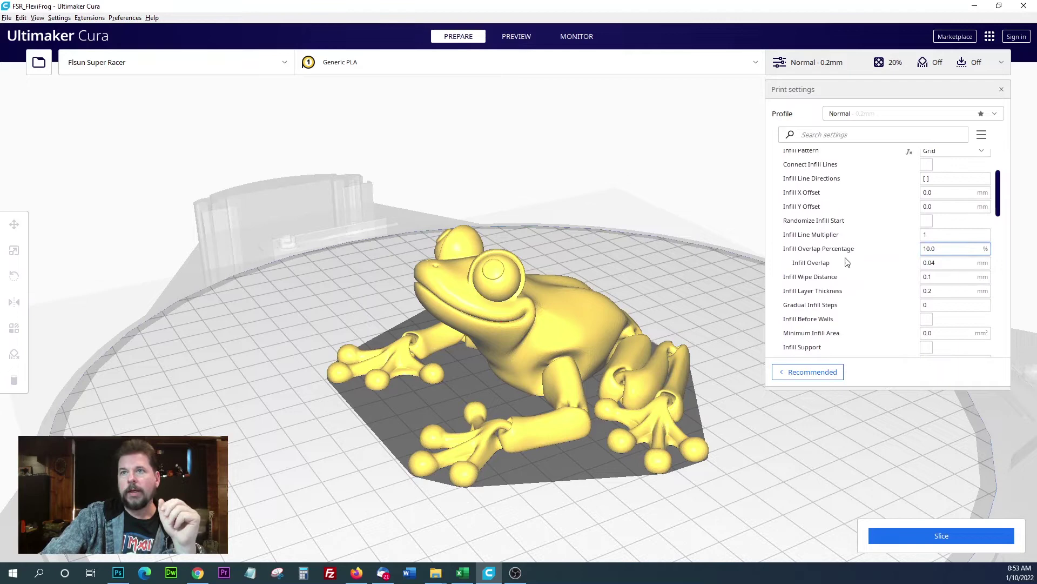
mouse_move(833, 250)
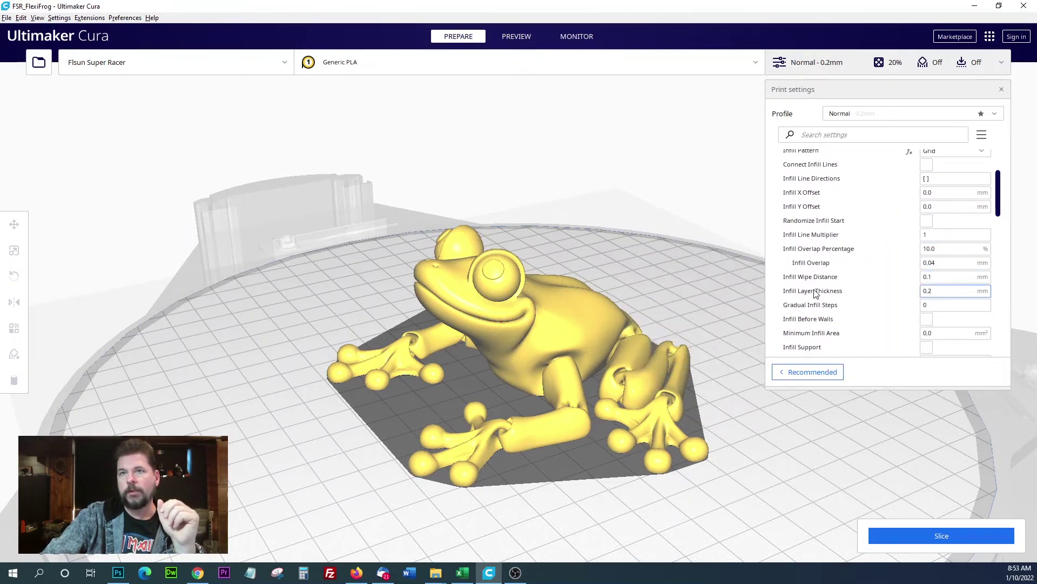
mouse_move(816, 294)
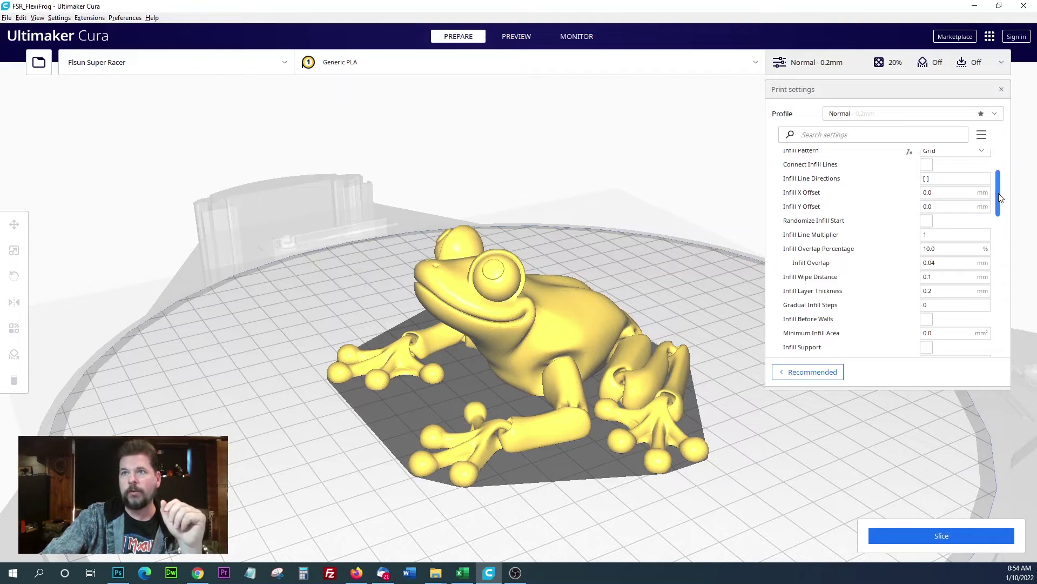
left_click_drag(1000, 198, 998, 292)
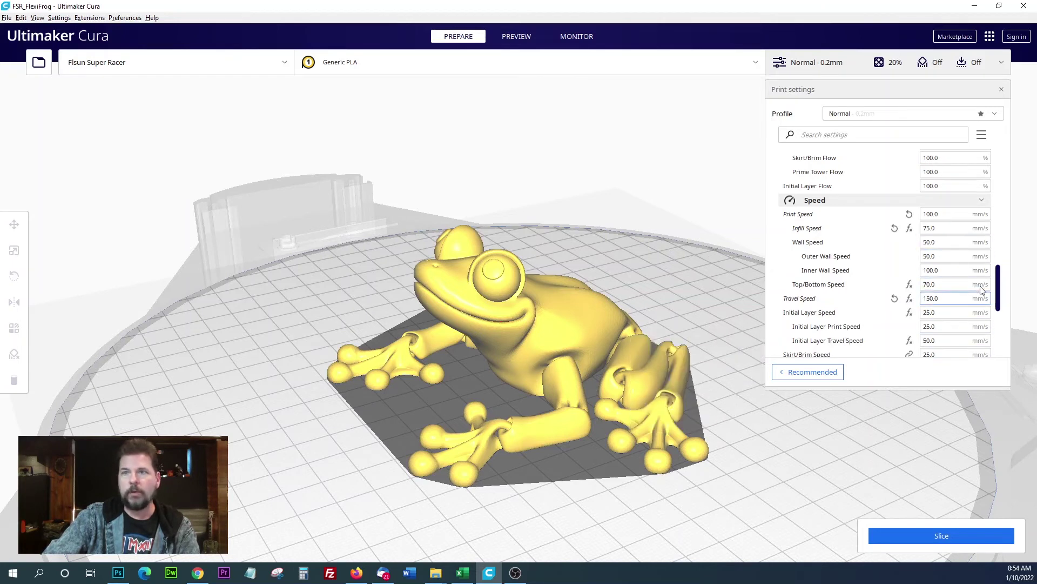
scroll(999, 280, "up", 8)
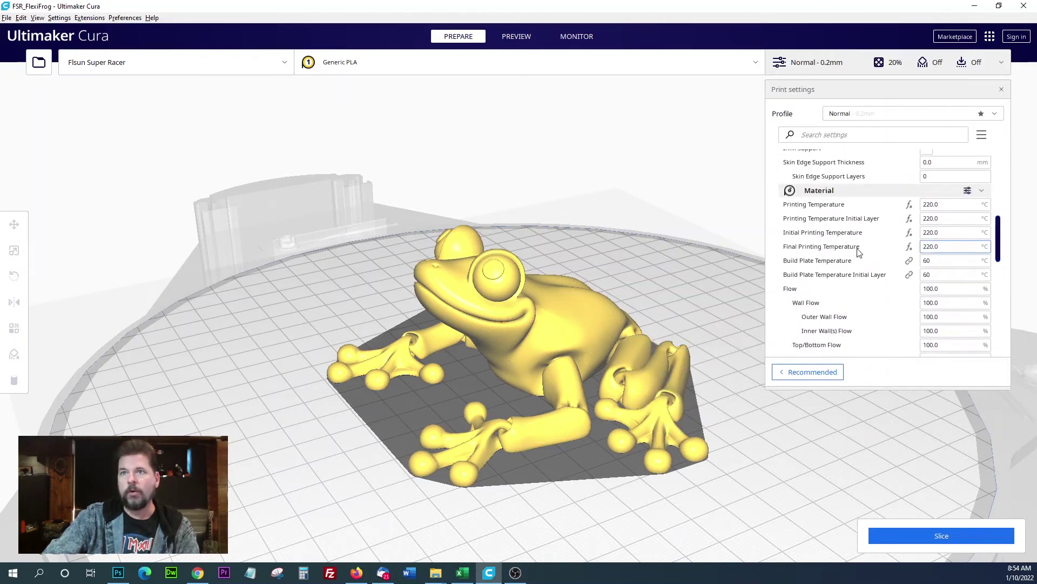
left_click_drag(997, 232, 1011, 161)
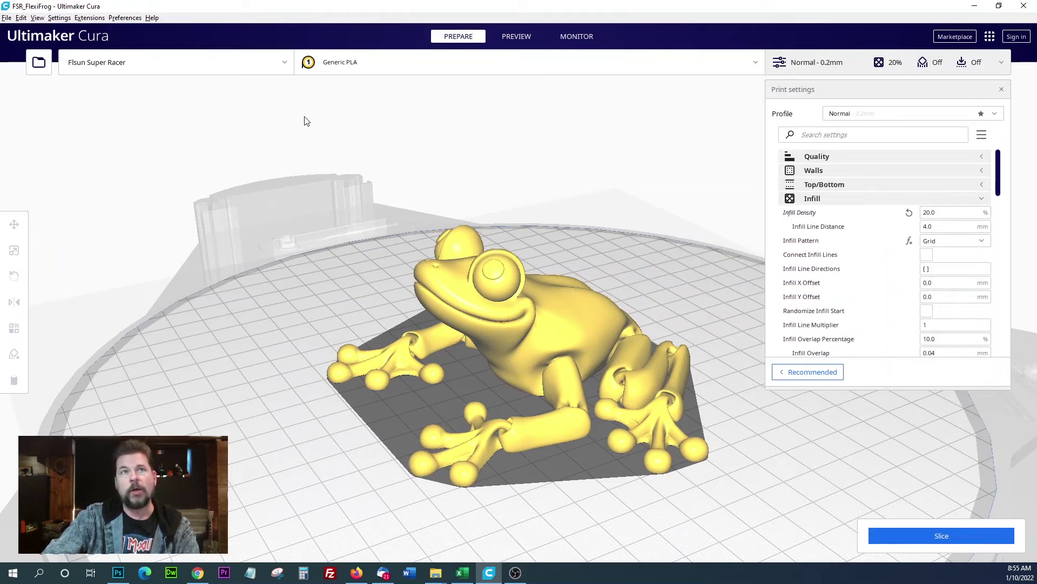
Step: Collapse Infill and expand Material to view 220.0 °C temperatures, 60 °C plate and 100.0% flows
left_click(984, 198)
left_click(981, 213)
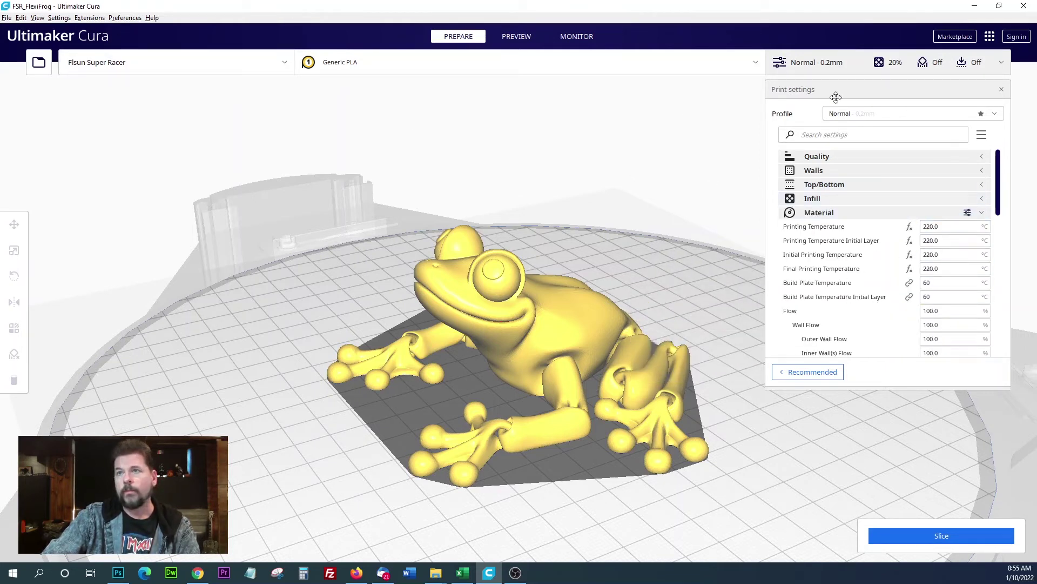
left_click_drag(1000, 184, 1023, 178)
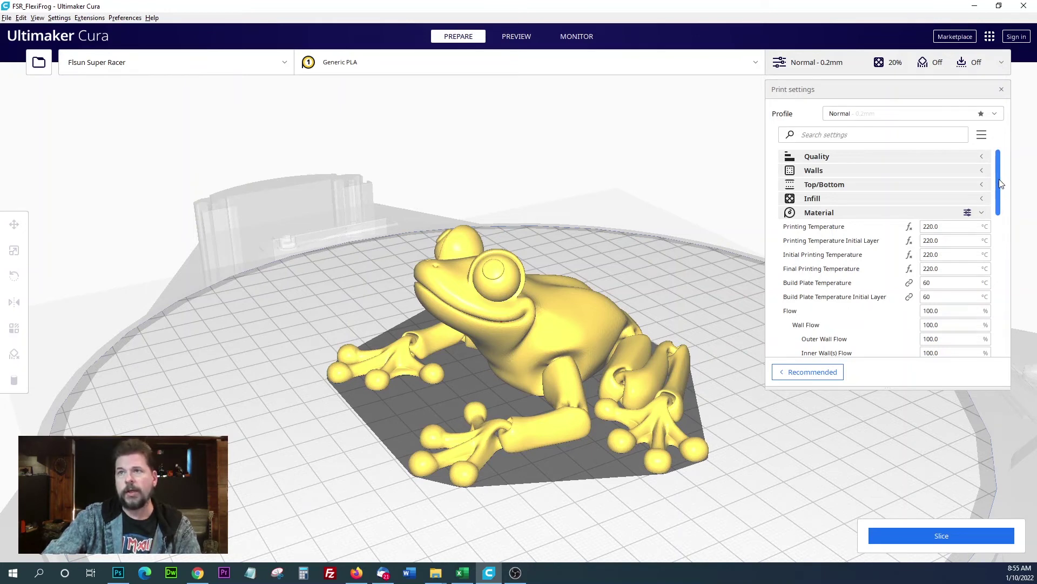
scroll(967, 216, "down", 1)
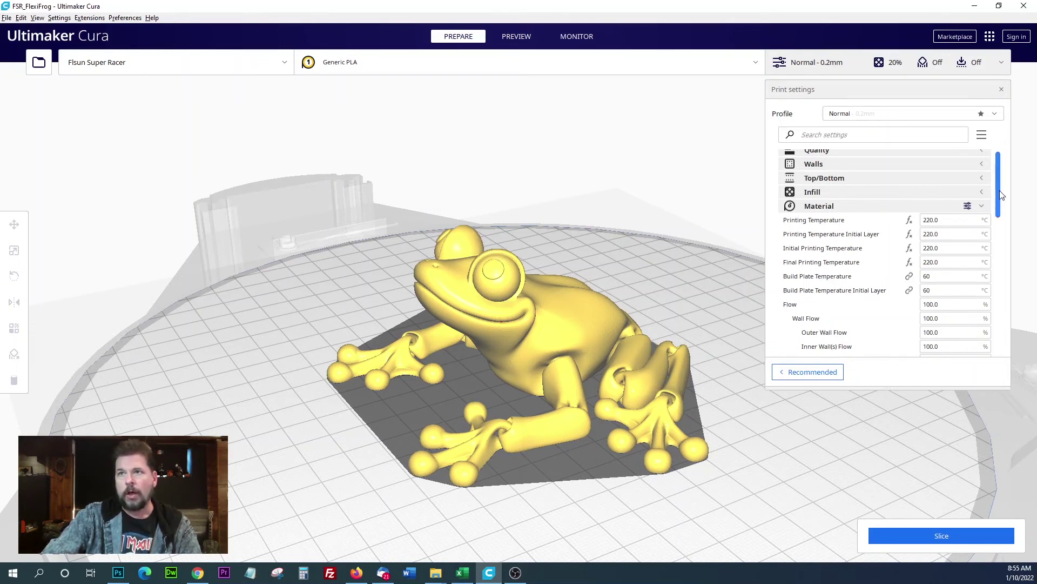
scroll(999, 200, "down", 2)
scroll(967, 213, "up", 3)
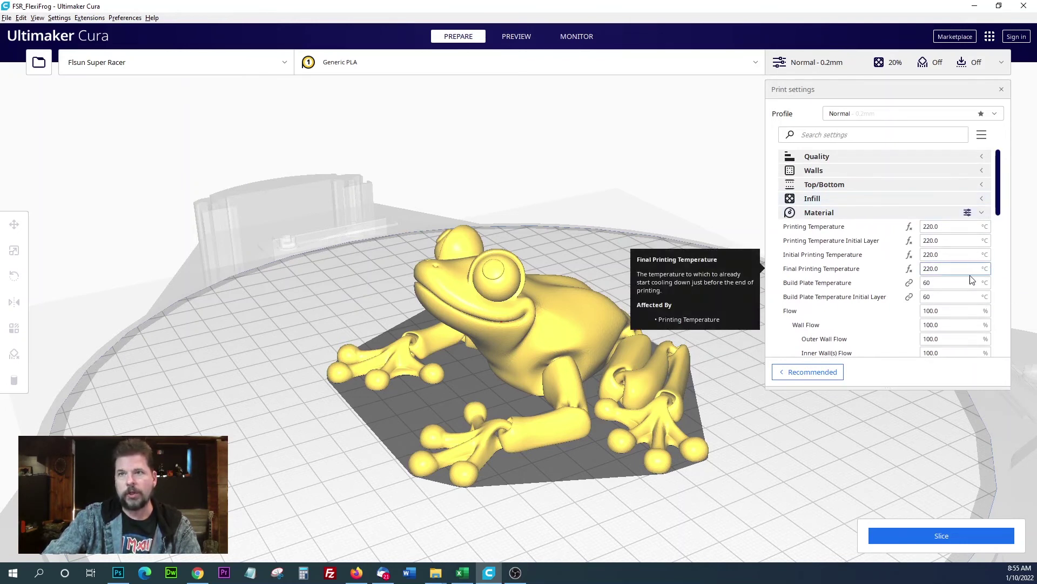
scroll(1001, 199, "down", 1)
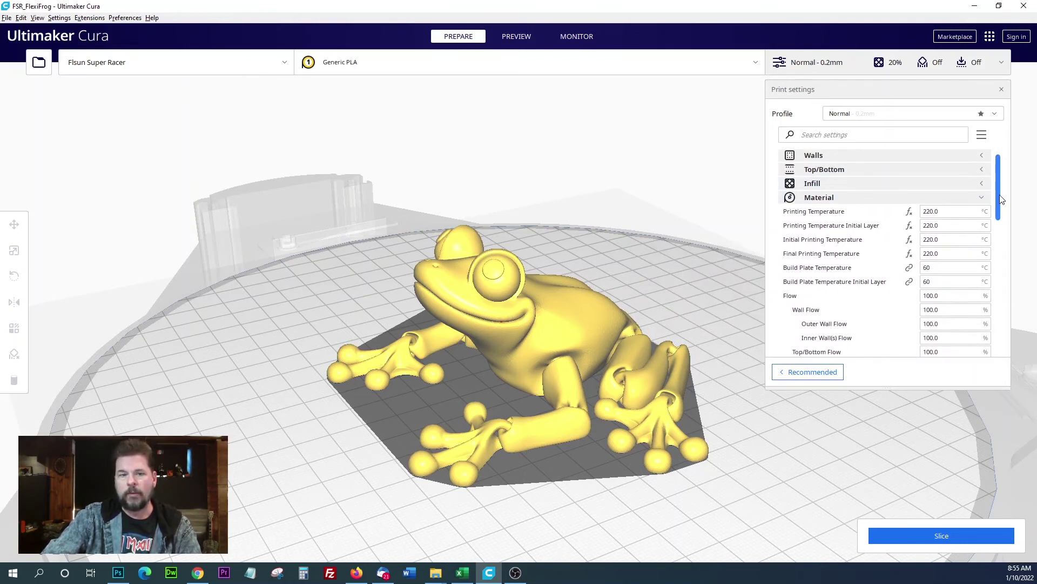
scroll(1002, 199, "down", 2)
scroll(993, 200, "up", 3)
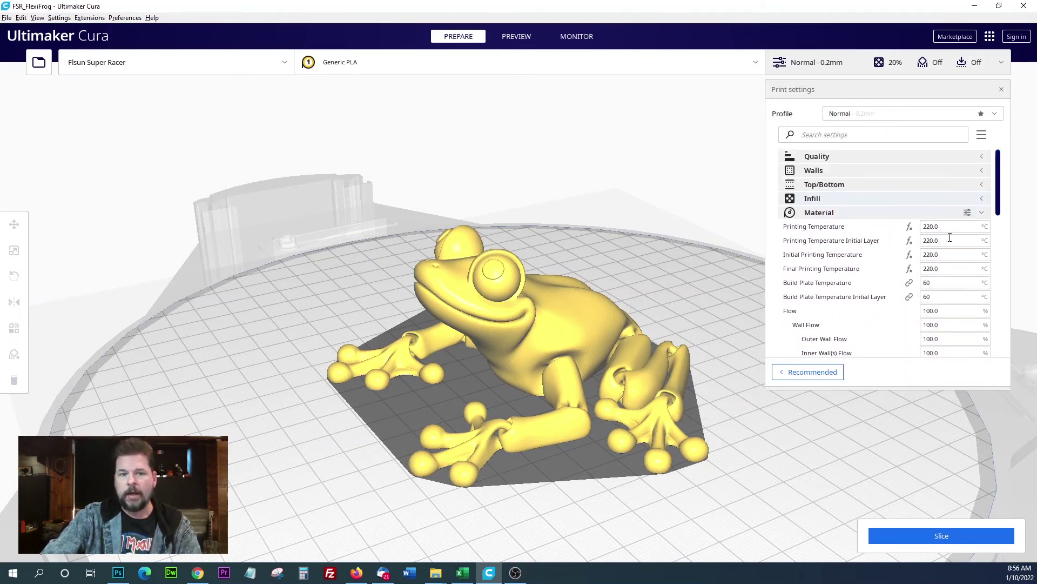
mouse_move(979, 238)
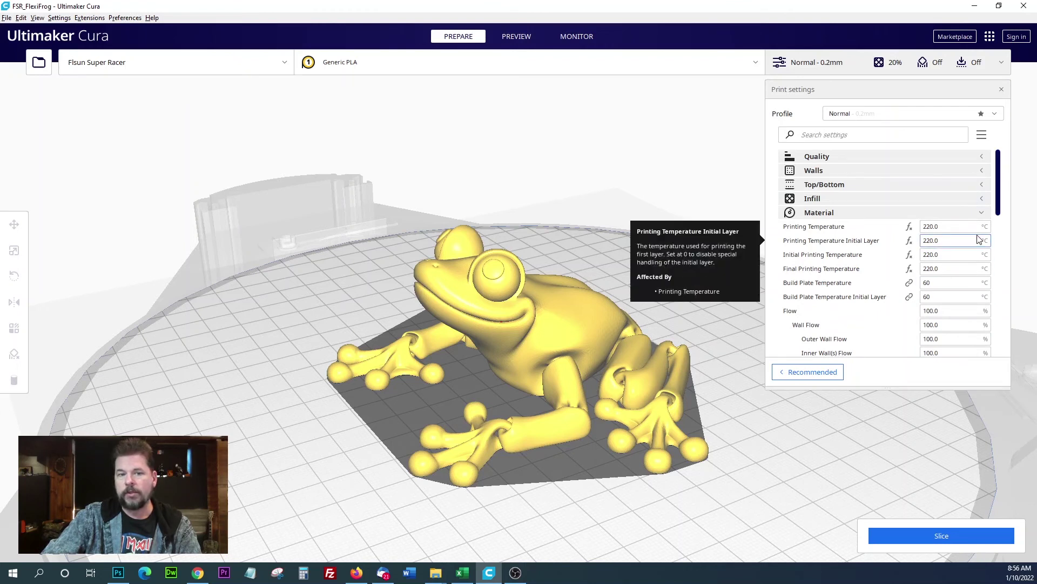